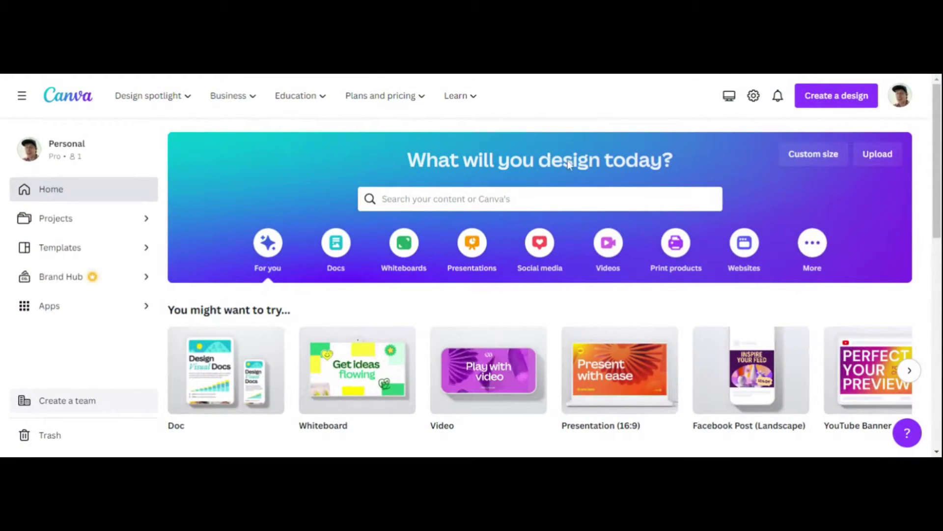
Start a new blank YouTube video design from the Video option.
click(609, 246)
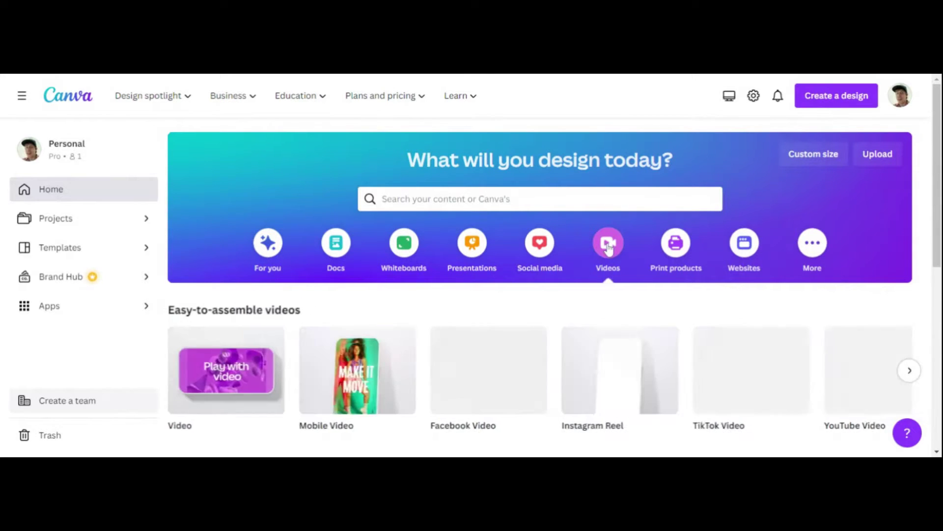
scroll(276, 188, down, 1)
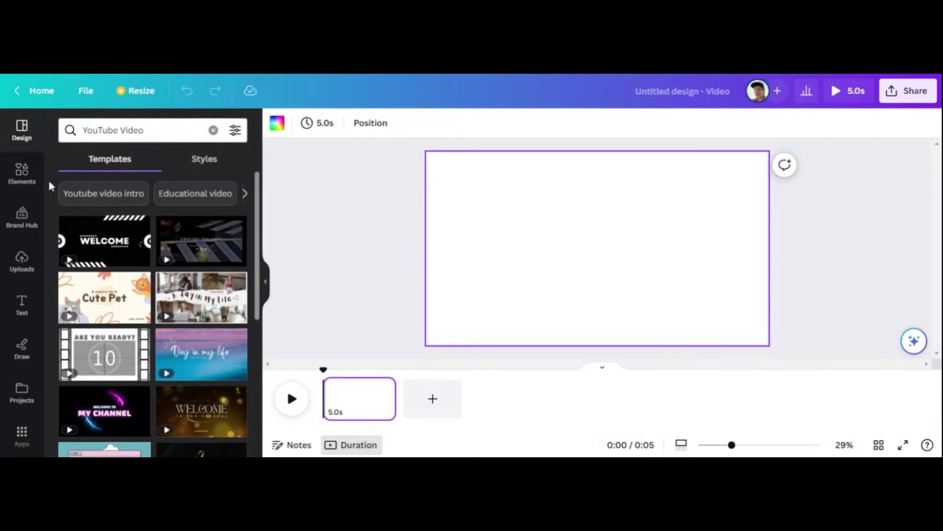
Search Elements for 'store' and place the pink-and-yellow STORE graphic, enlarged, on the right.
click(22, 175)
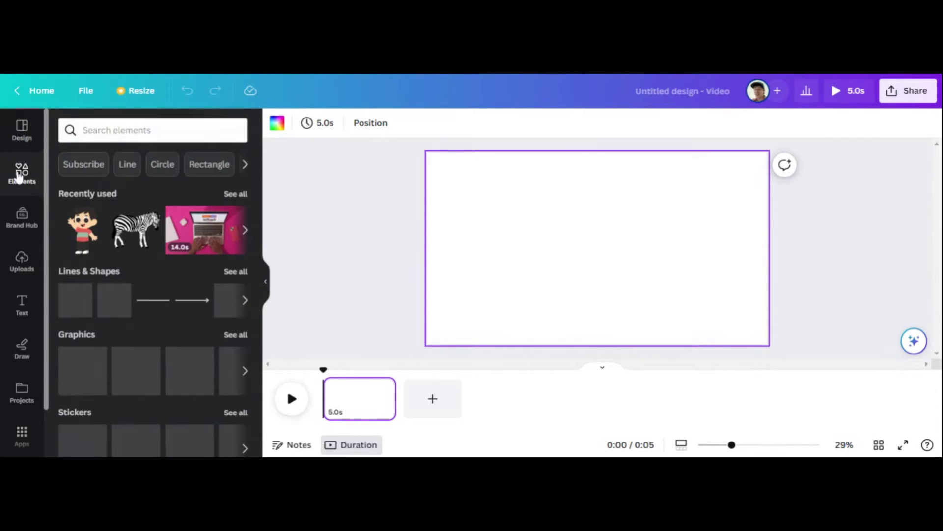
click(153, 130)
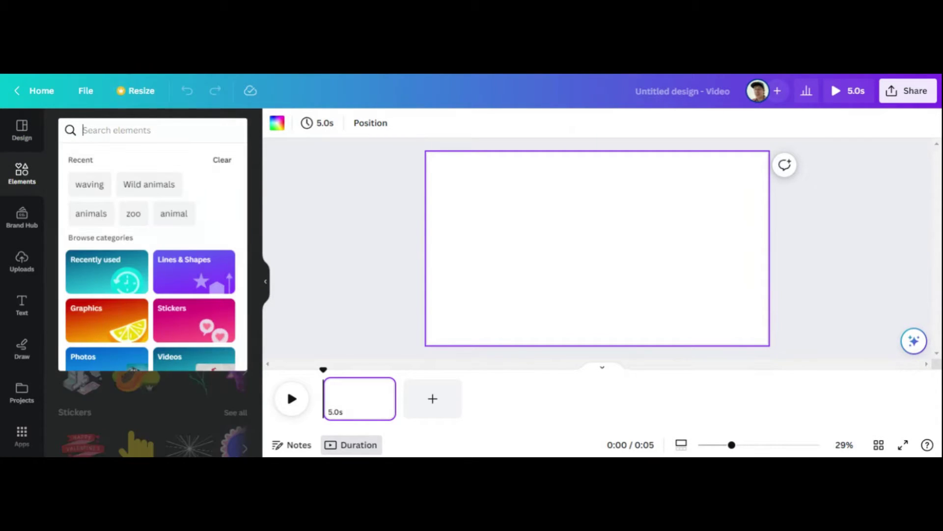
text(store)
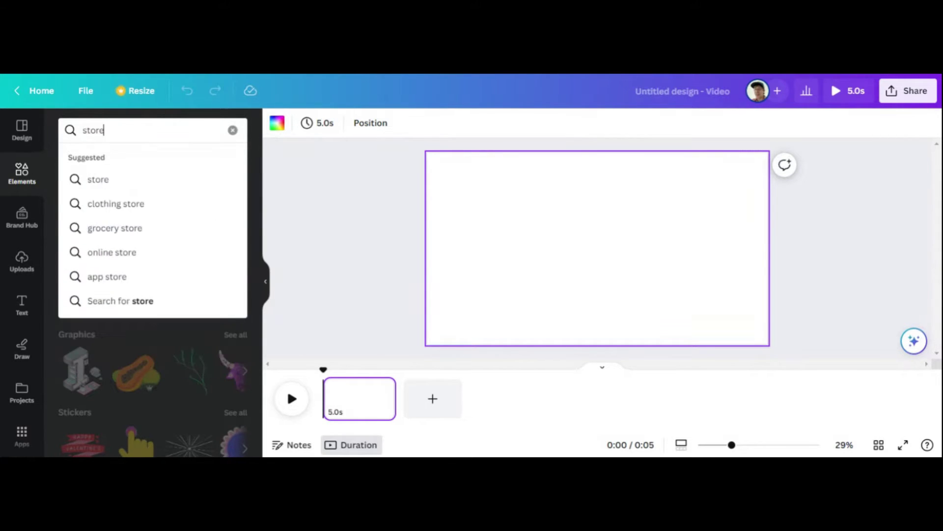
key(Return)
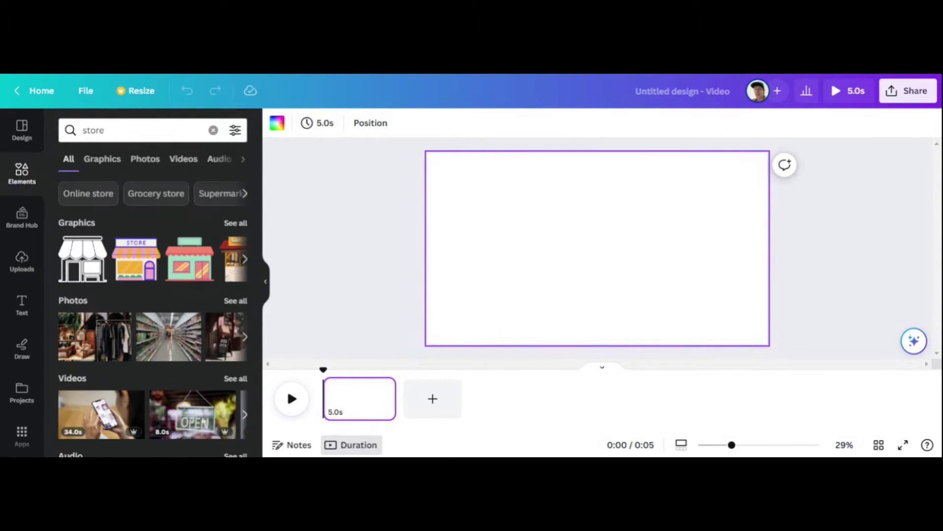
mouse_move(136, 259)
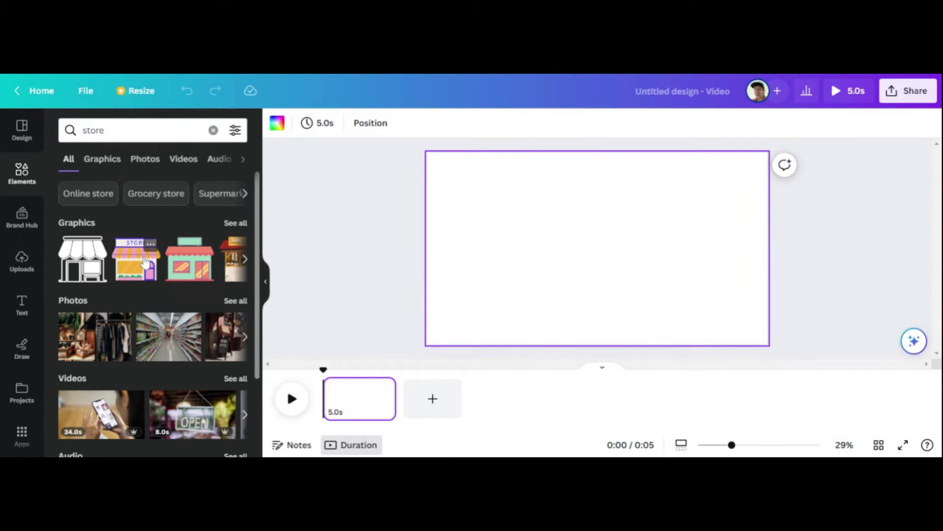
click(103, 159)
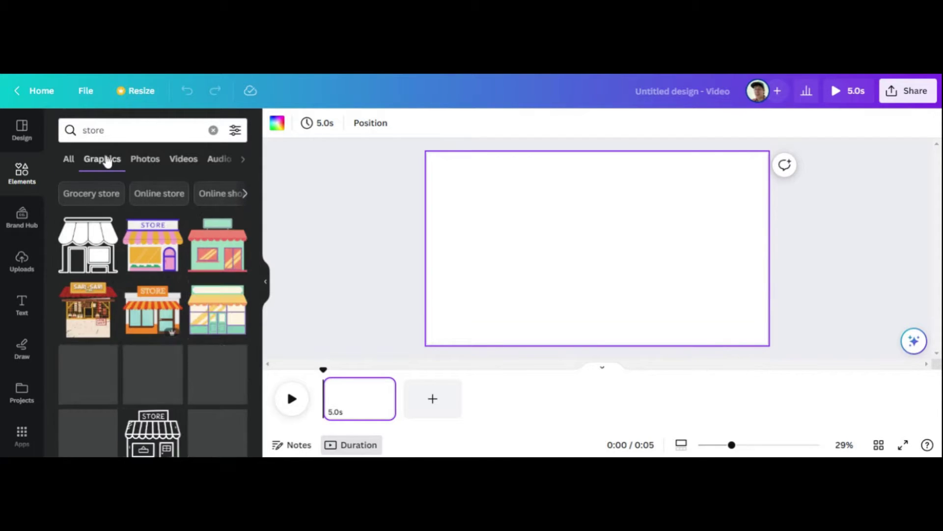
click(155, 255)
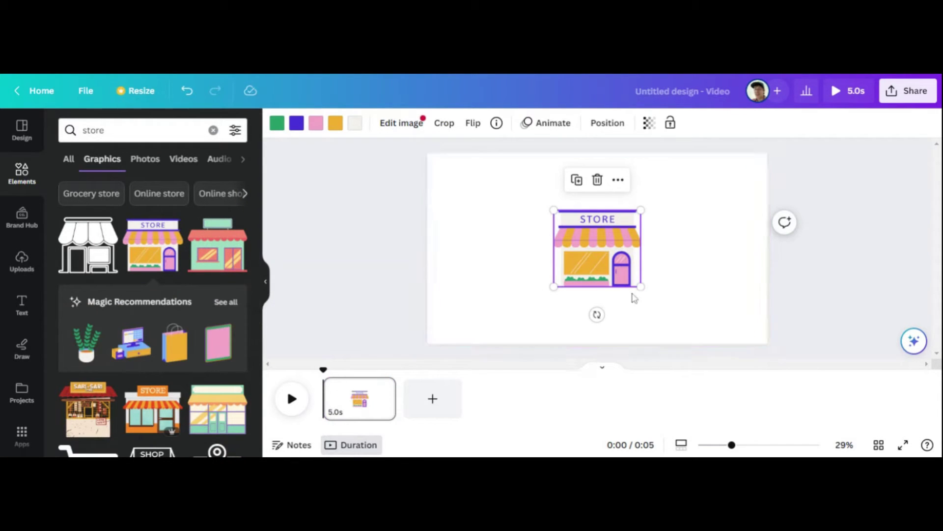
drag(642, 289, 738, 308)
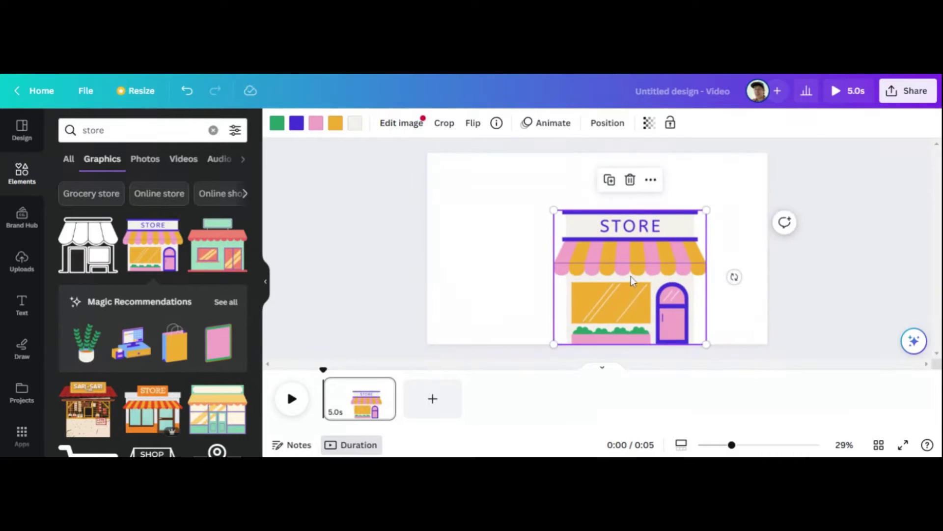
drag(630, 286, 661, 252)
drag(596, 312, 560, 329)
drag(657, 283, 661, 277)
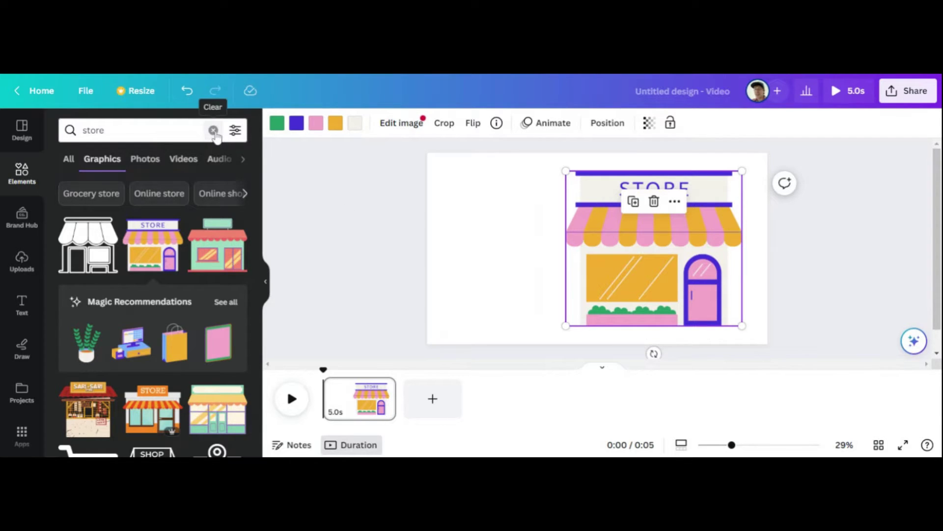
Search 'man walking' and place the yellow-shirt walking man left of the store.
click(213, 130)
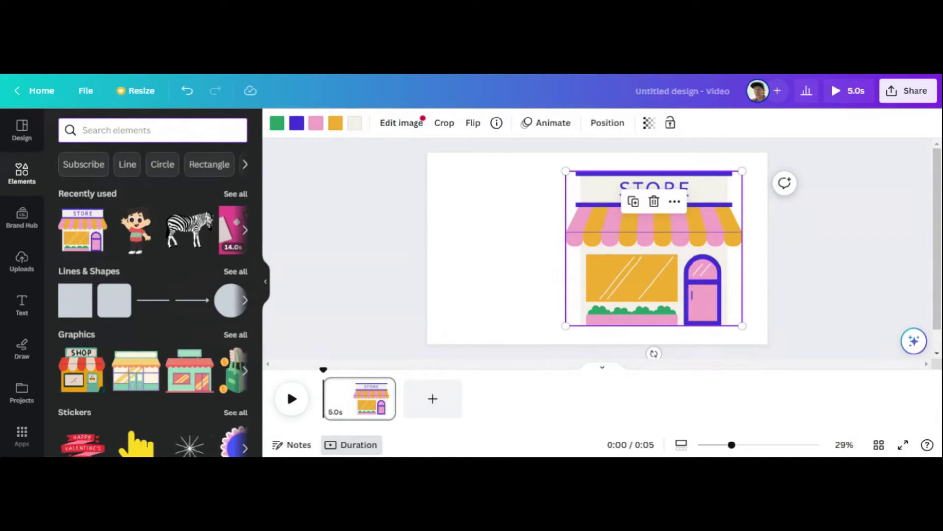
text(man walking)
key(Return)
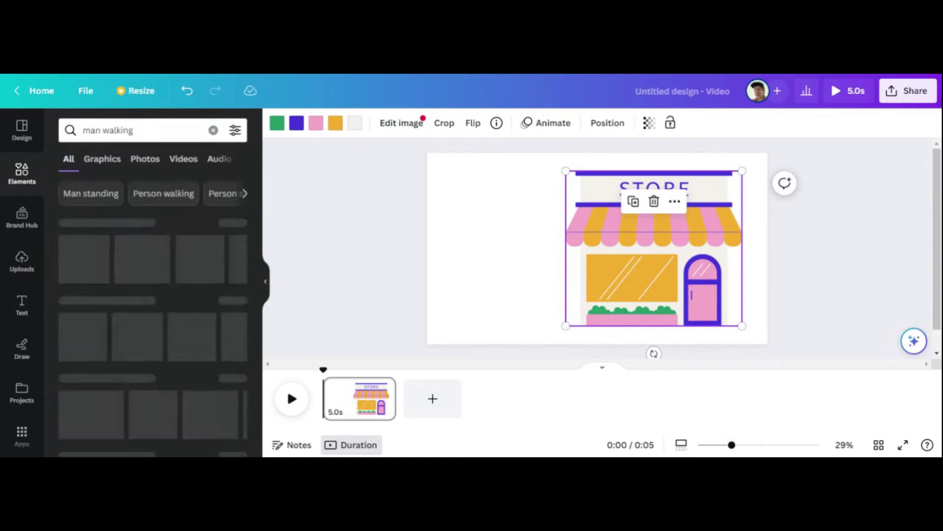
click(102, 160)
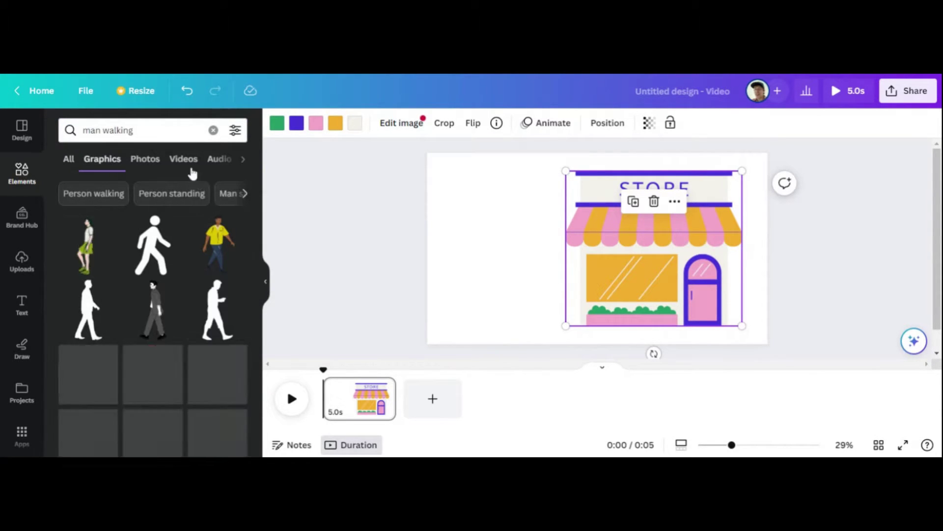
click(219, 258)
mouse_move(595, 251)
mouse_down()
mouse_move(465, 267)
mouse_move(528, 218)
mouse_up()
drag(486, 271, 485, 280)
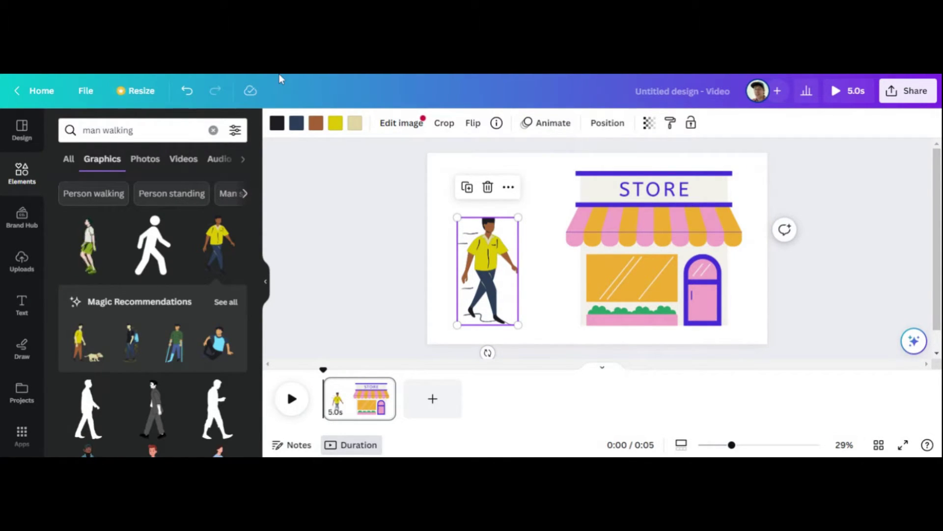
Give the walking man the Drift animation and preview the first scene.
click(553, 124)
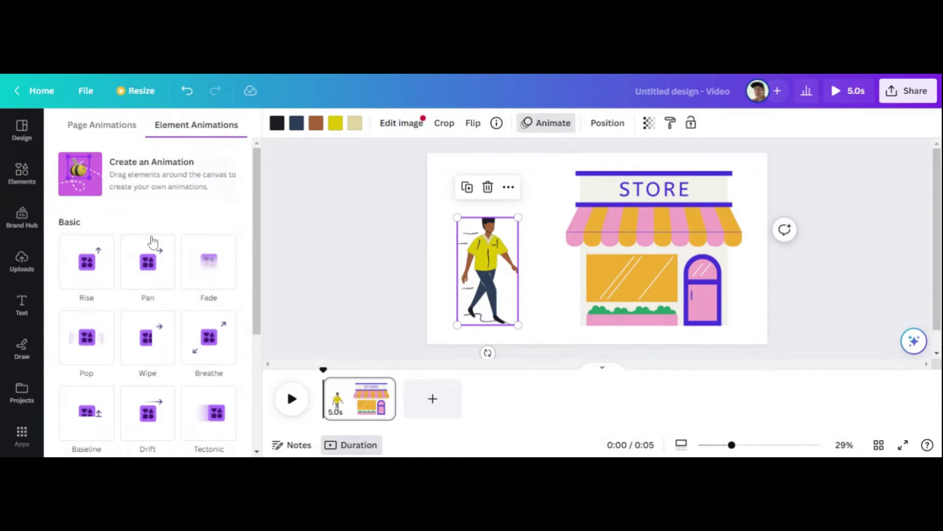
scroll(167, 274, down, 1)
scroll(151, 287, down, 2)
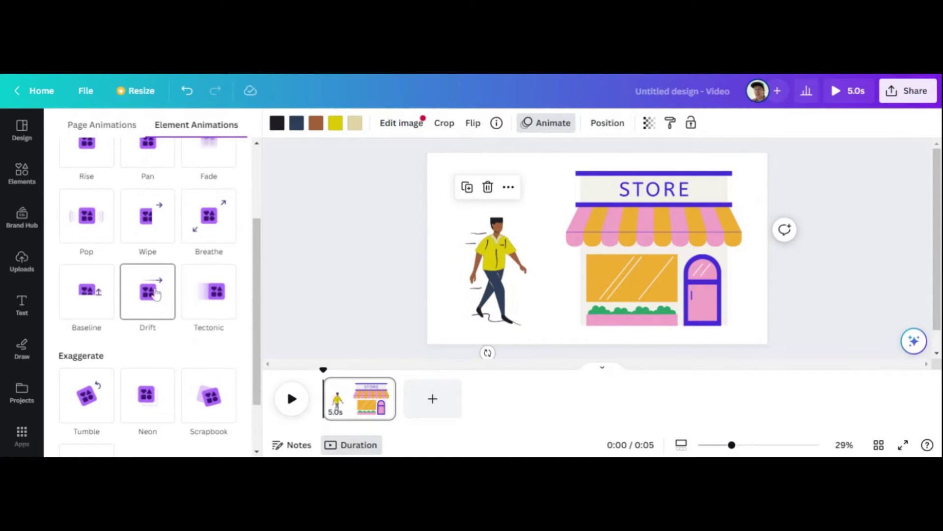
click(148, 291)
click(299, 275)
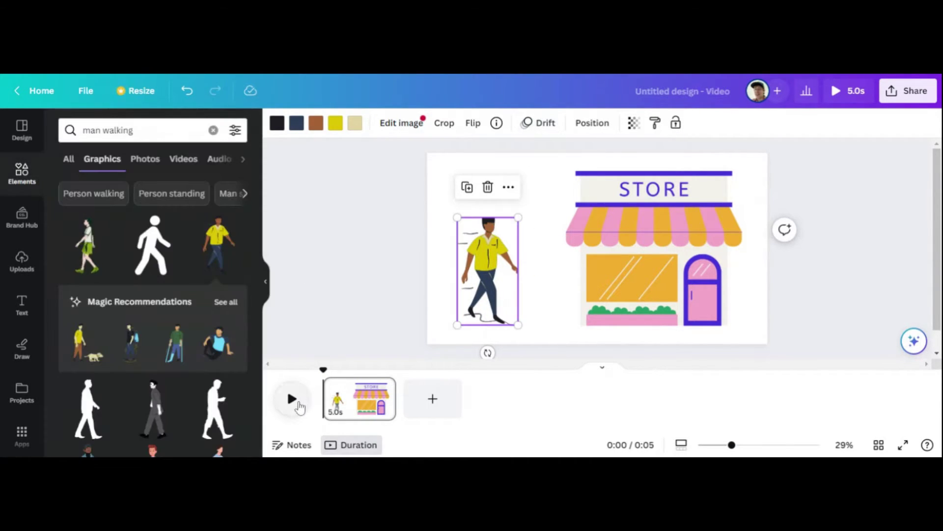
click(297, 404)
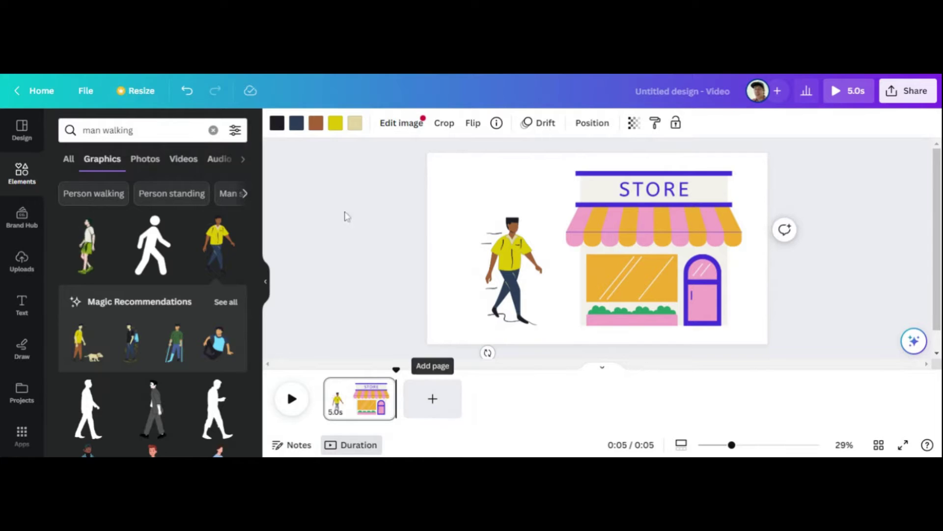
Add a second blank scene with a coffee-bar illustration on its right side.
click(435, 402)
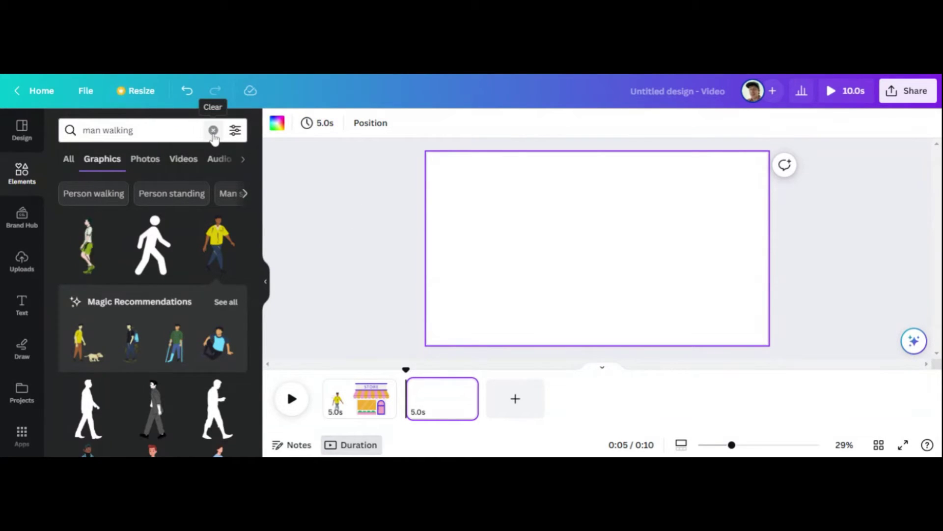
click(213, 130)
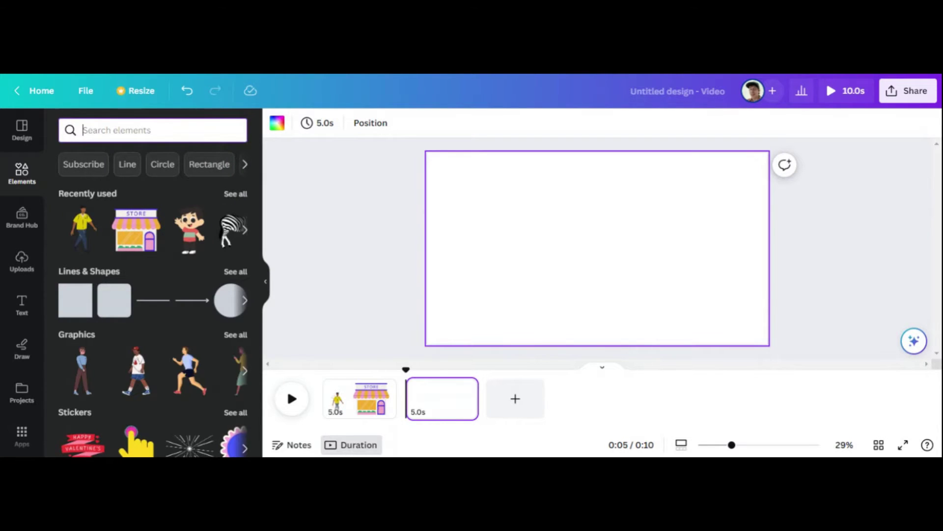
text(coffe)
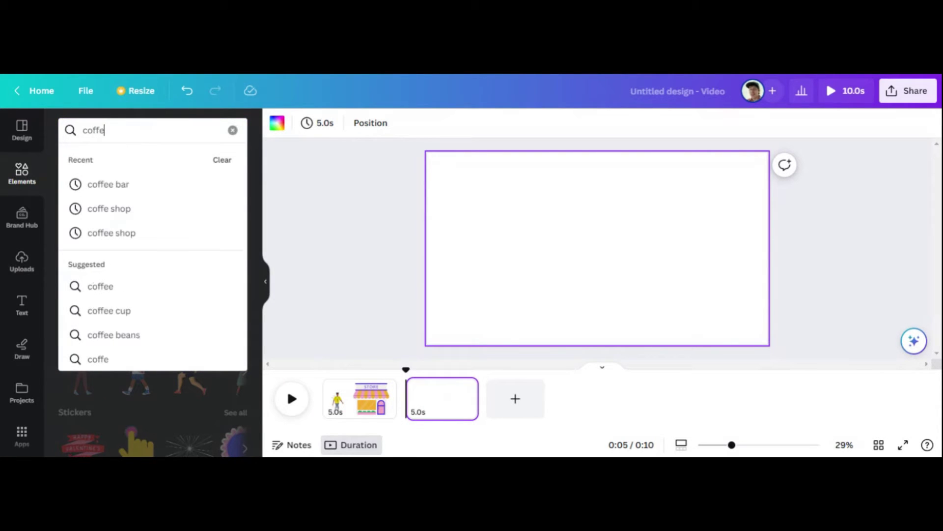
click(108, 186)
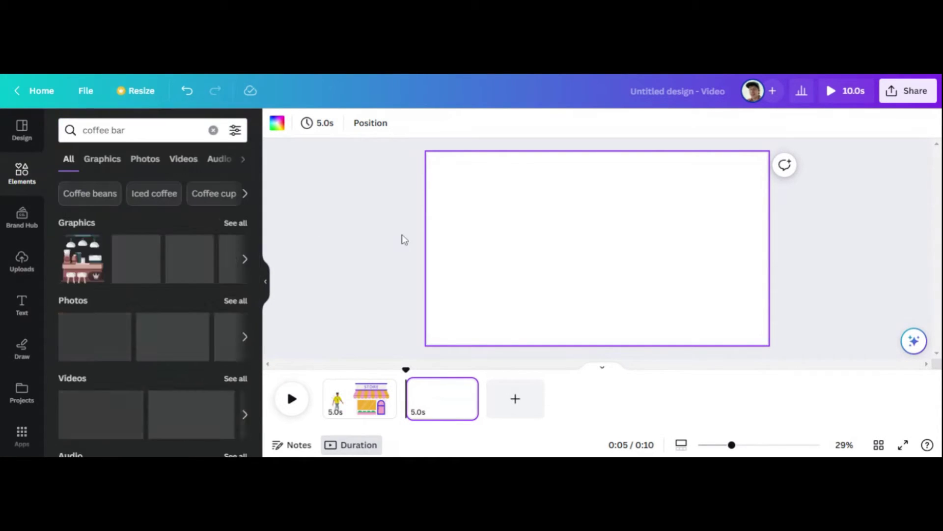
click(106, 164)
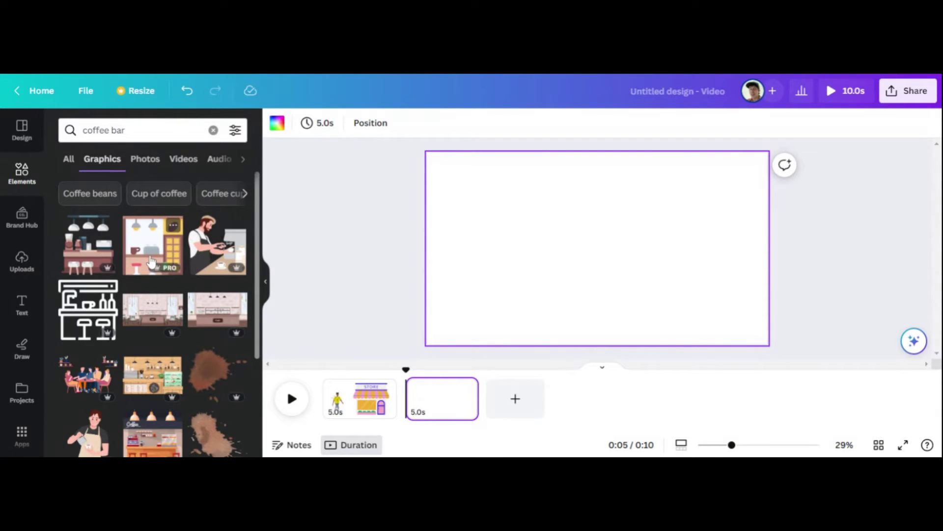
click(92, 254)
drag(575, 261, 663, 262)
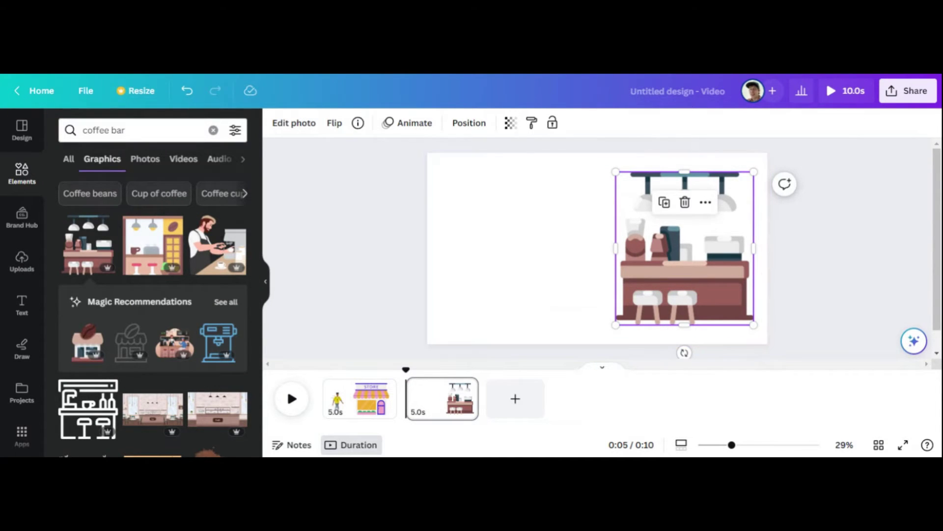
Search 'drinking coffee' and place the woman, shrunk, left of the coffee bar.
drag(125, 131, 82, 130)
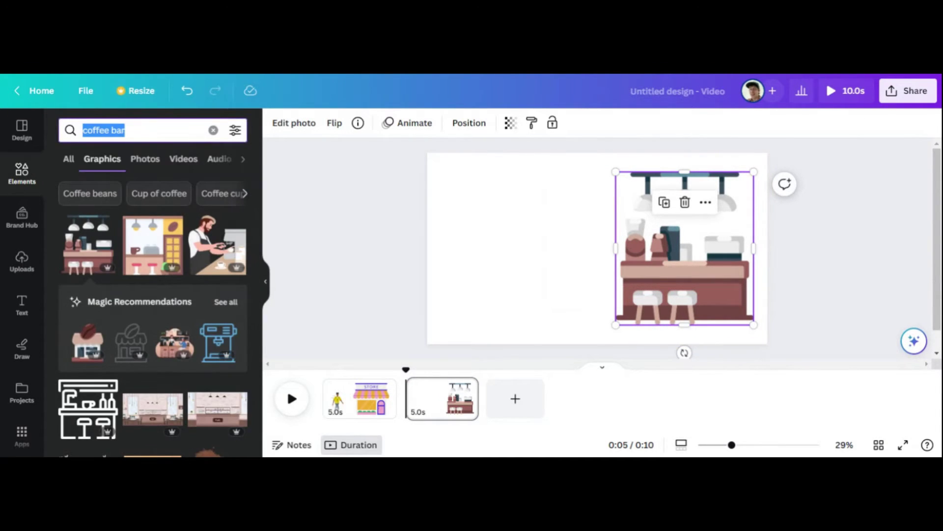
text(cri)
key(BackSpace)
key(BackSpace)
key(BackSpace)
text(drinking coffe)
key(Return)
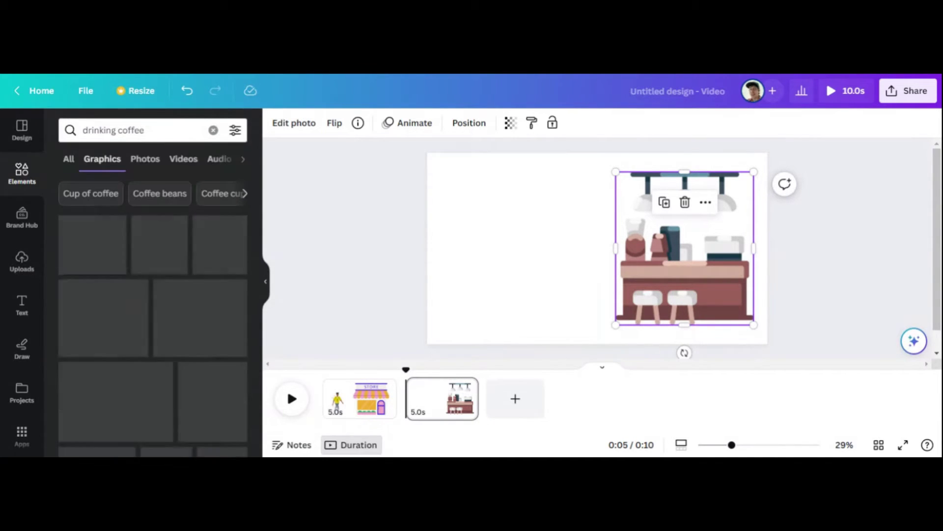
click(105, 261)
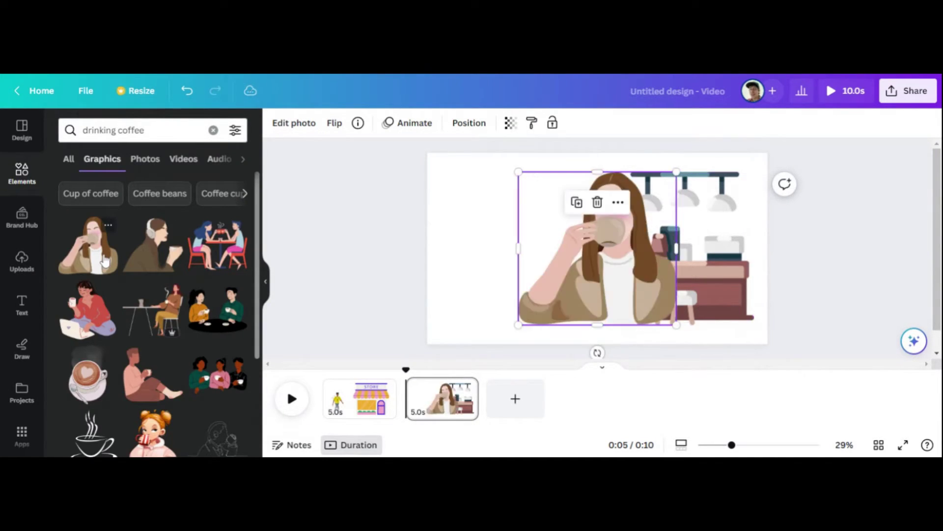
drag(611, 285, 548, 281)
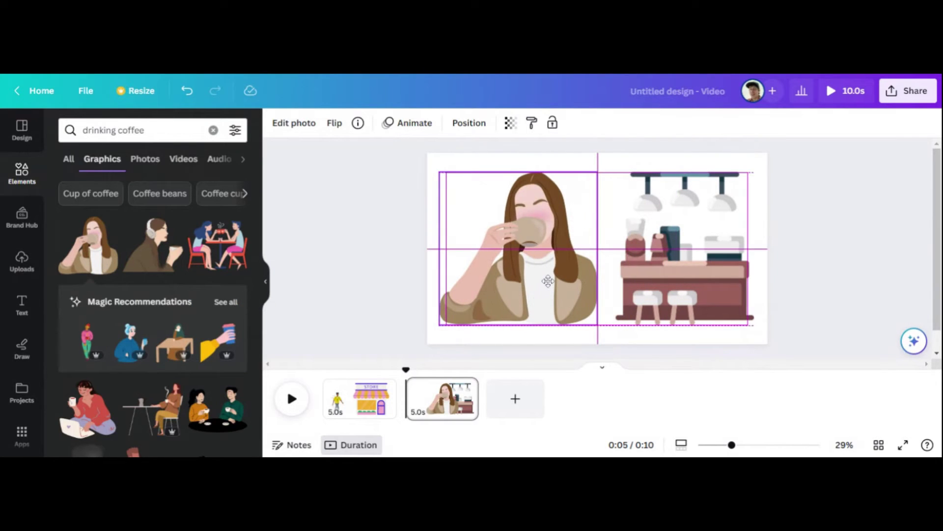
drag(548, 281, 548, 281)
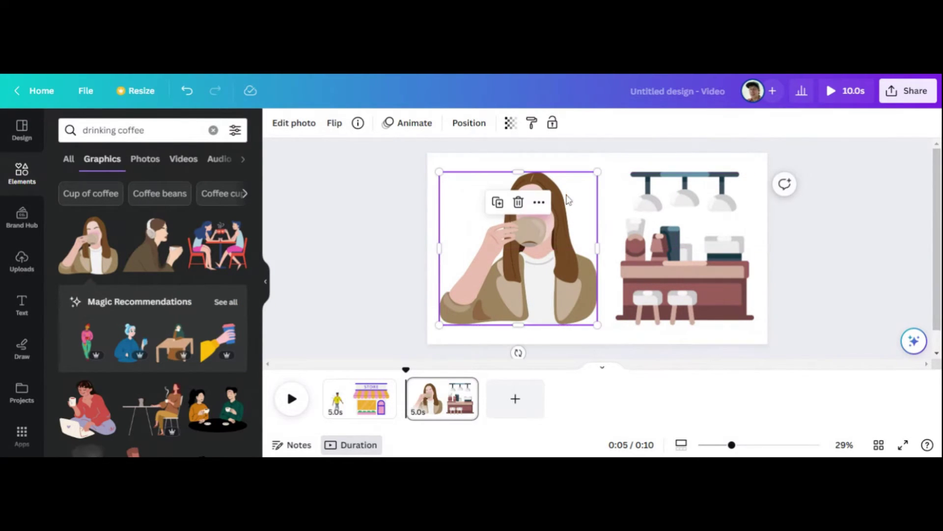
drag(599, 172, 565, 202)
drag(498, 270, 519, 271)
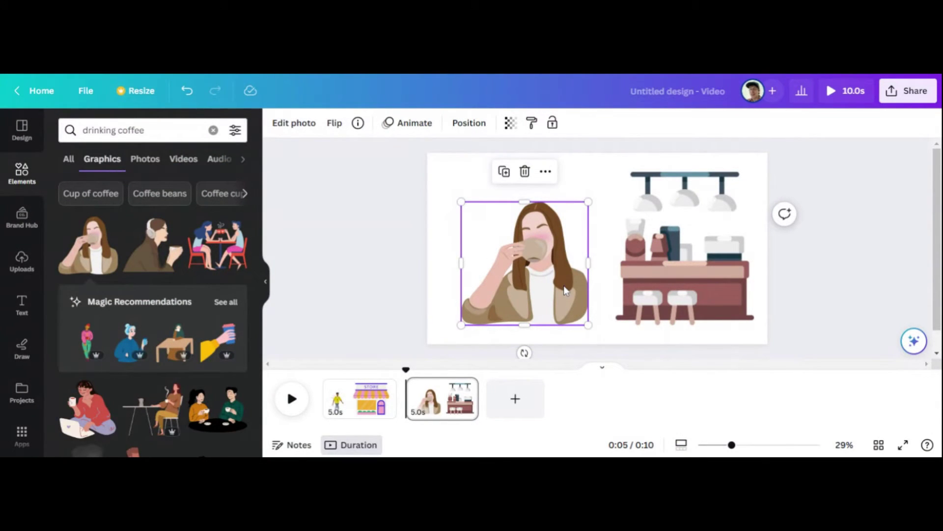
Try several animations on the woman, set Scrapbook on enter, and preview the scene.
click(410, 123)
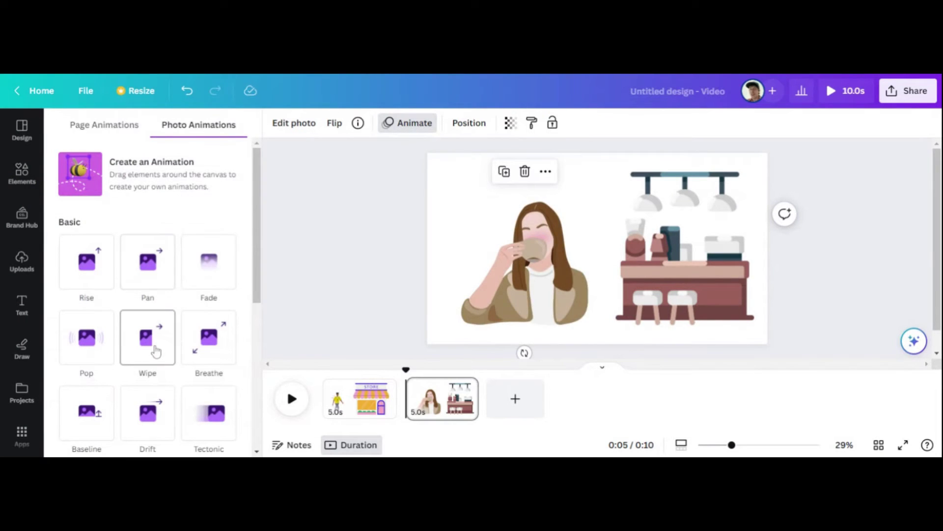
scroll(156, 354, down, 1)
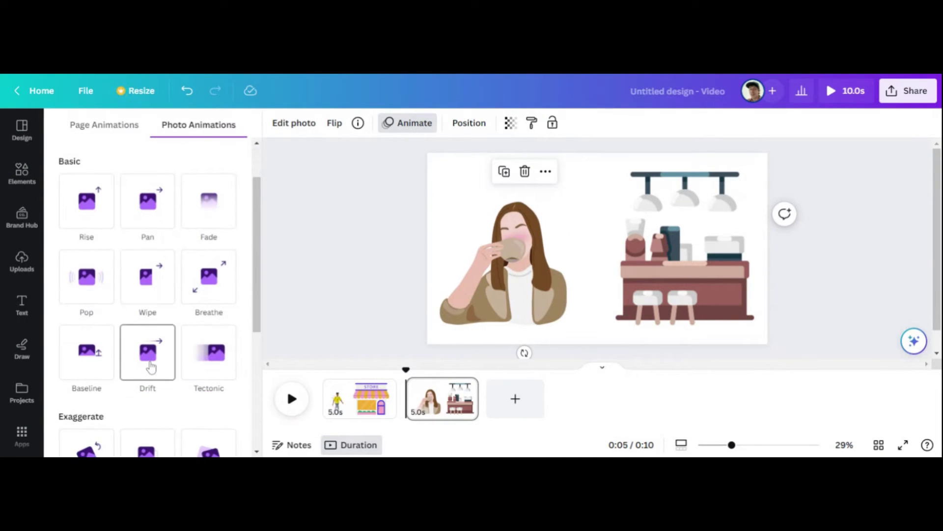
click(207, 357)
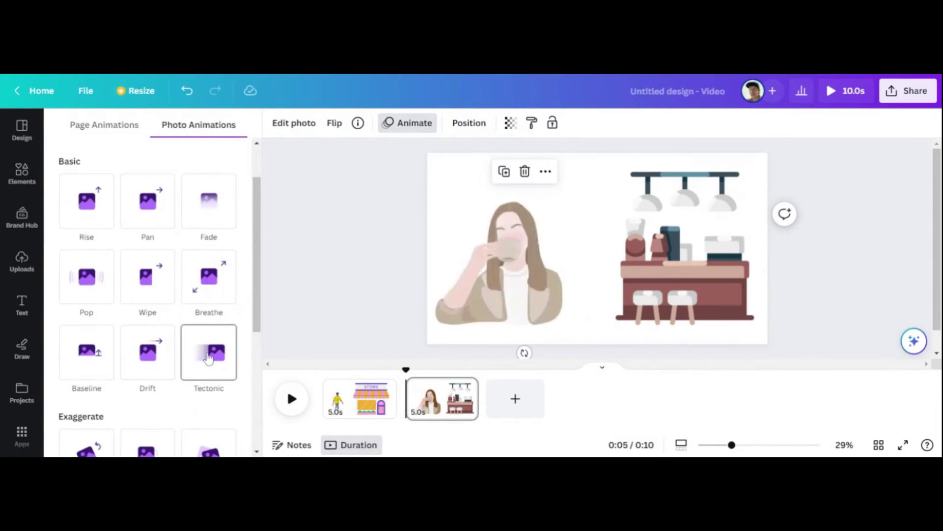
click(154, 358)
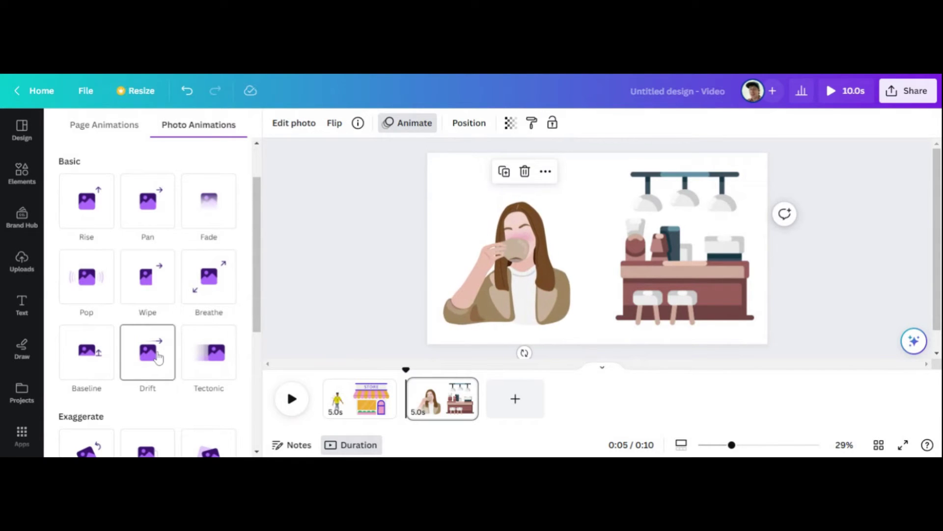
scroll(156, 359, down, 1)
click(87, 401)
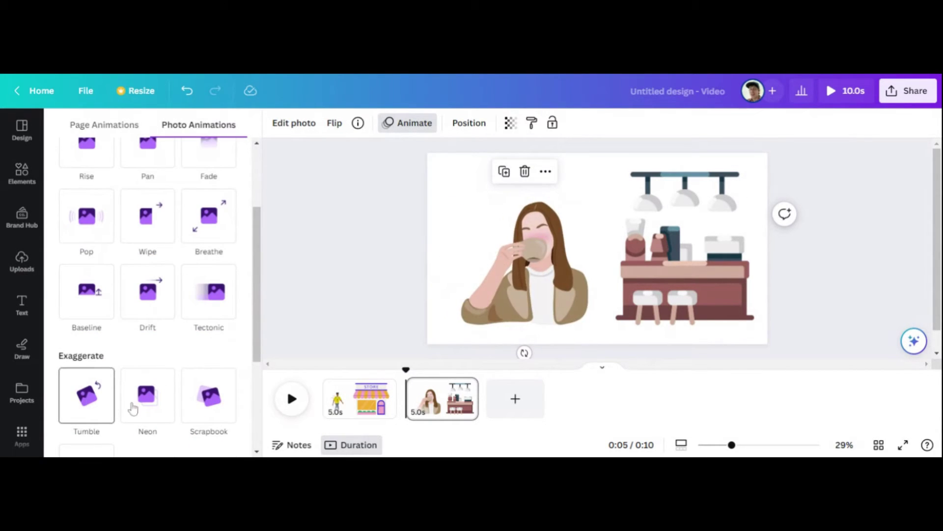
click(145, 407)
click(204, 398)
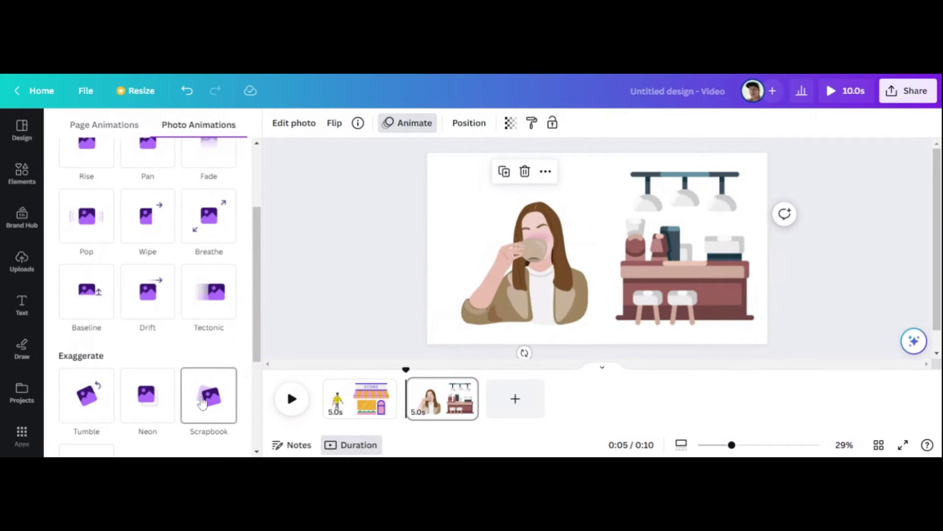
click(203, 401)
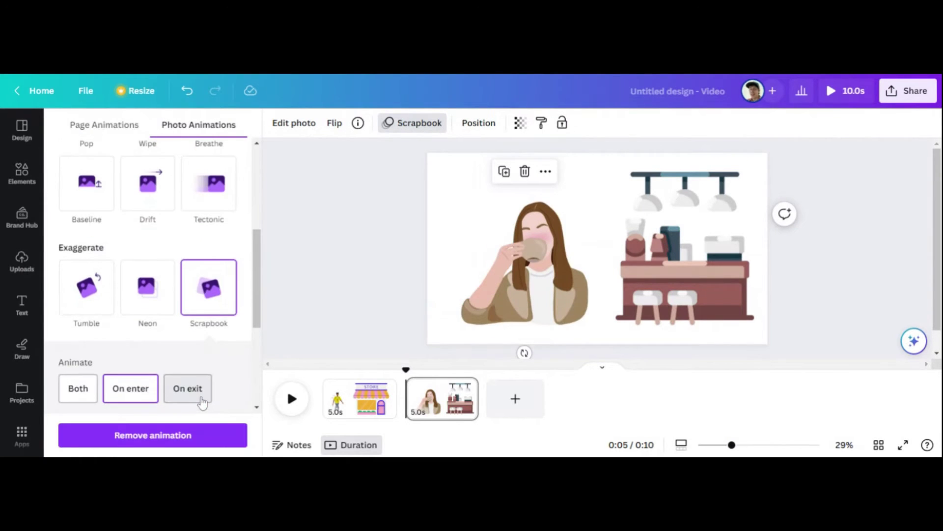
click(177, 432)
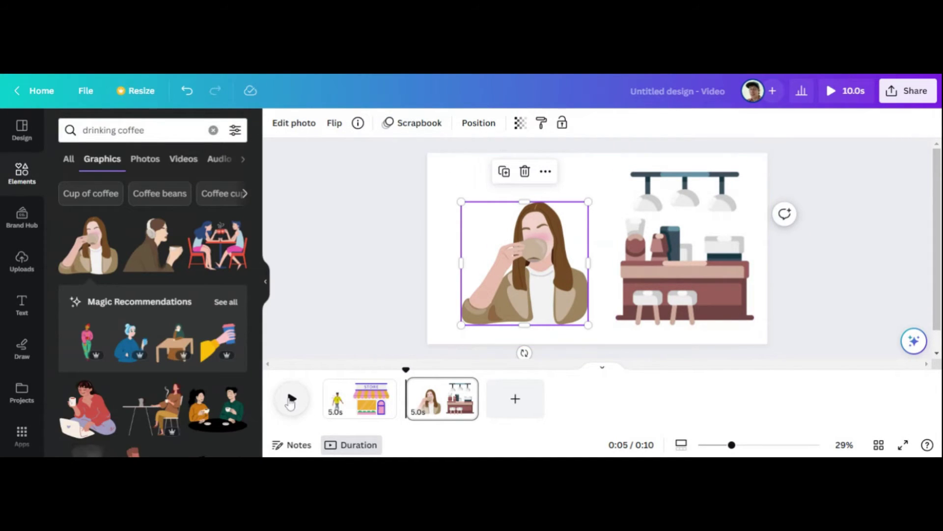
click(291, 399)
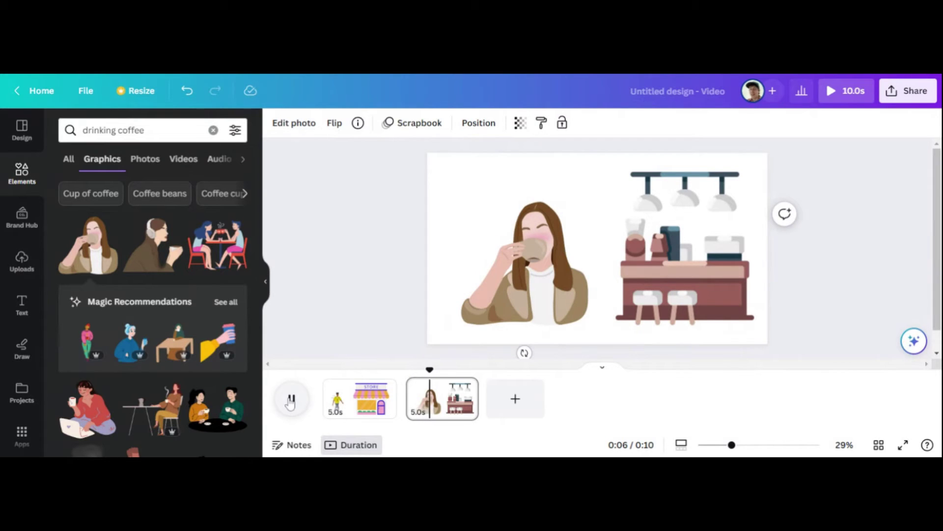
Add the couple-at-table graphic with Drift animation, positioned in front of the bar.
click(237, 407)
mouse_move(649, 203)
mouse_down()
mouse_move(663, 215)
mouse_move(697, 187)
mouse_up()
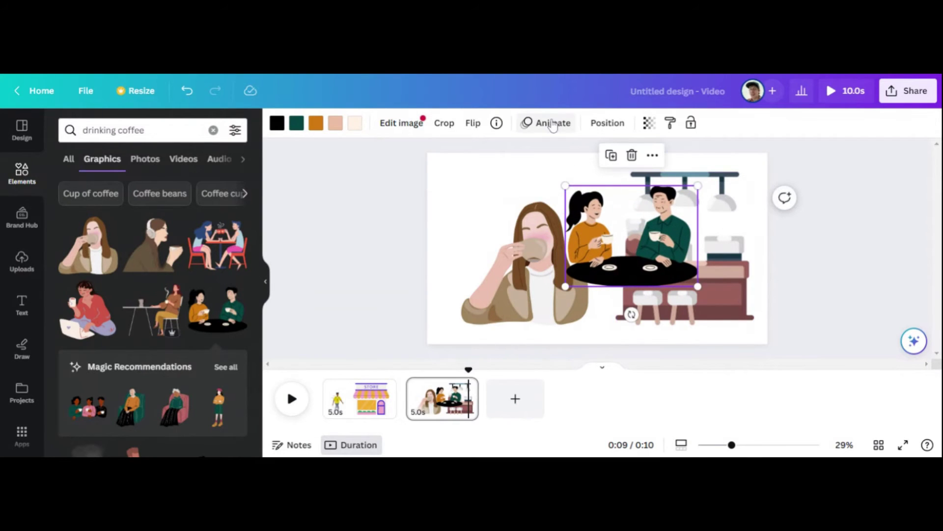
click(553, 124)
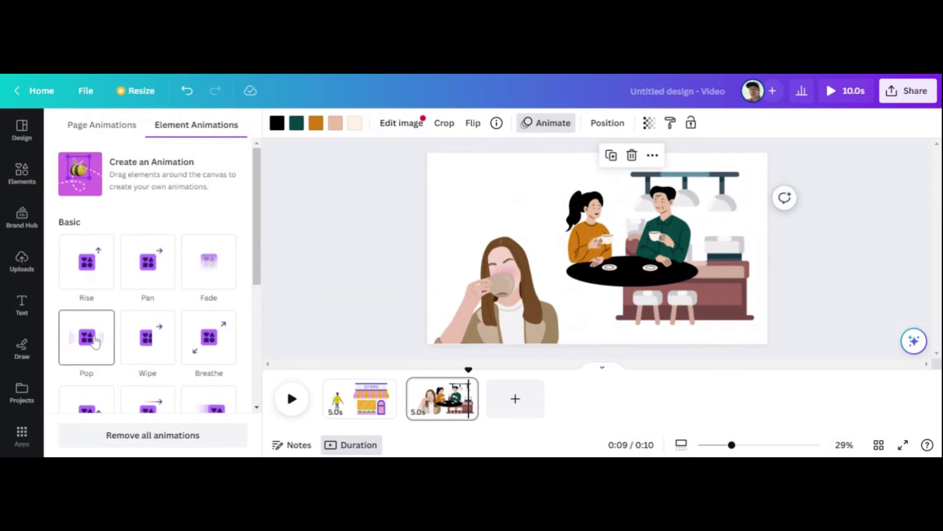
scroll(210, 295, down, 1)
scroll(212, 304, down, 2)
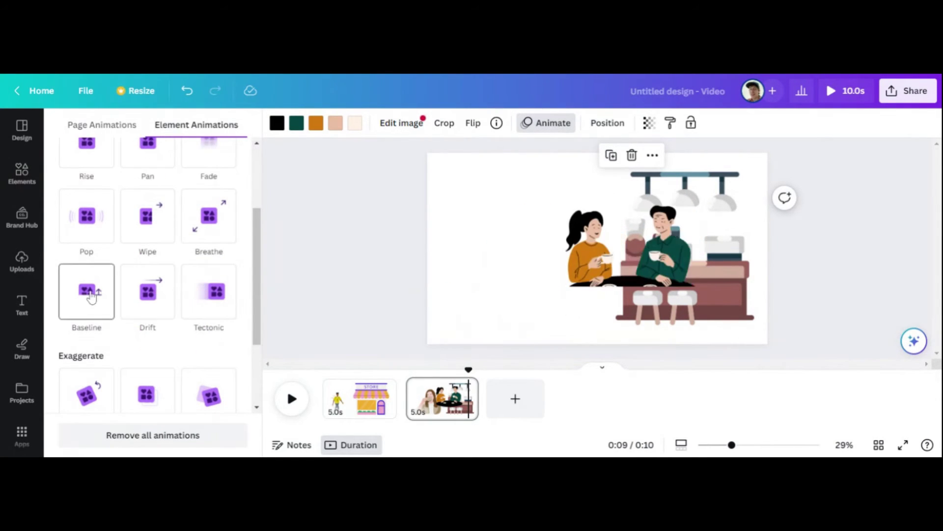
scroll(147, 293, down, 1)
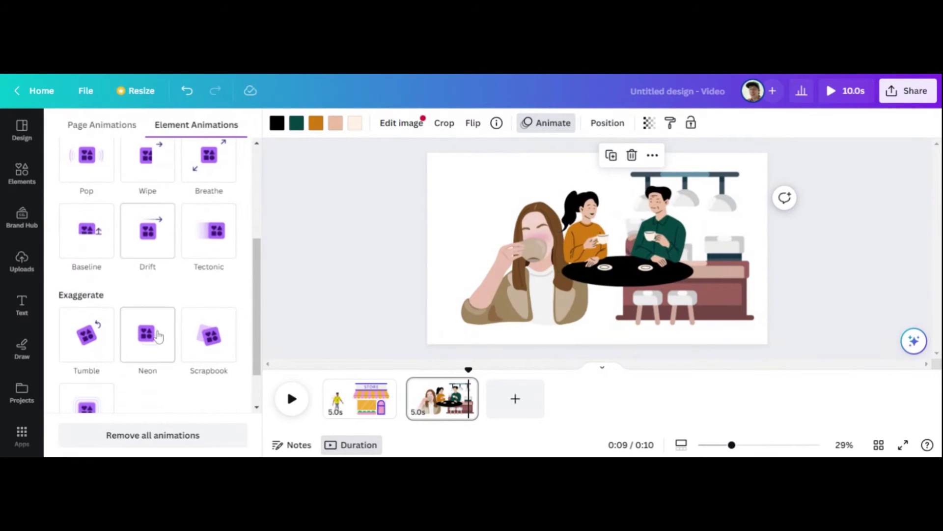
click(151, 246)
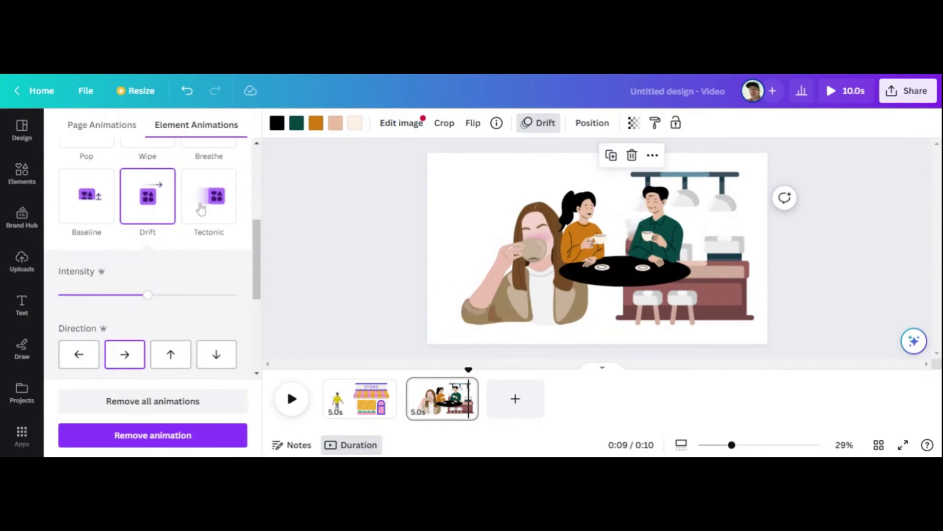
click(22, 173)
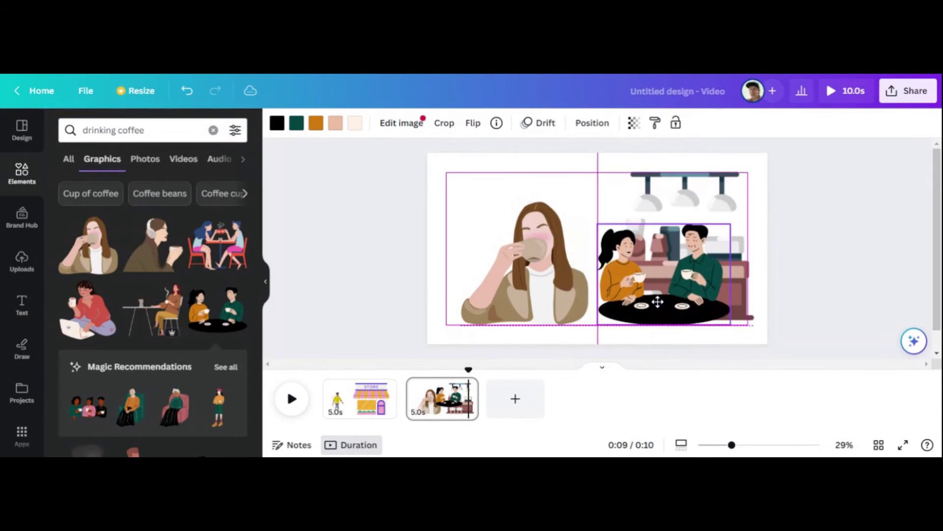
drag(652, 268, 544, 273)
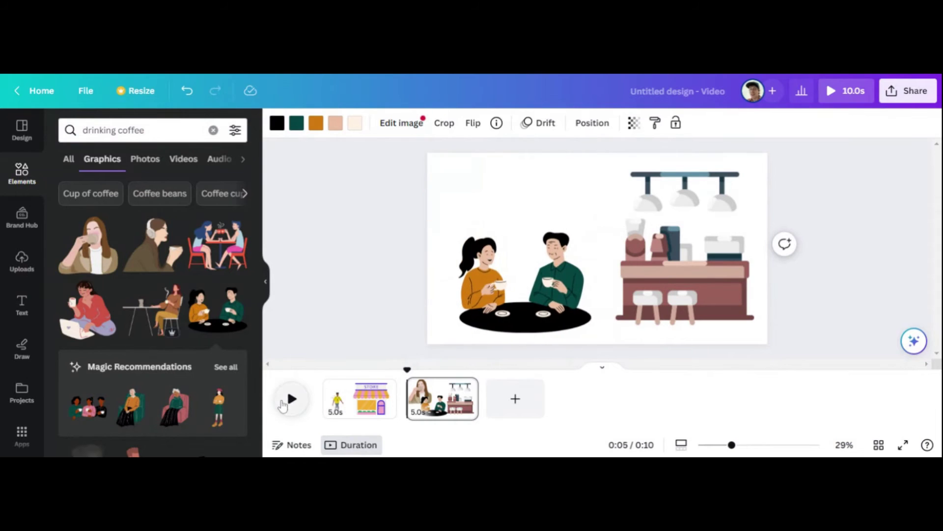
Play the coffee scene to preview its animations.
click(289, 402)
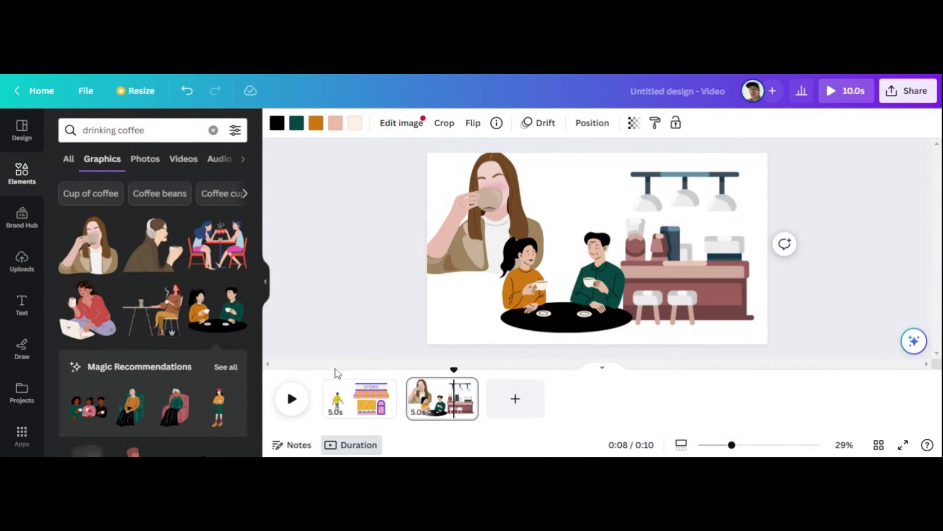
drag(455, 371, 323, 369)
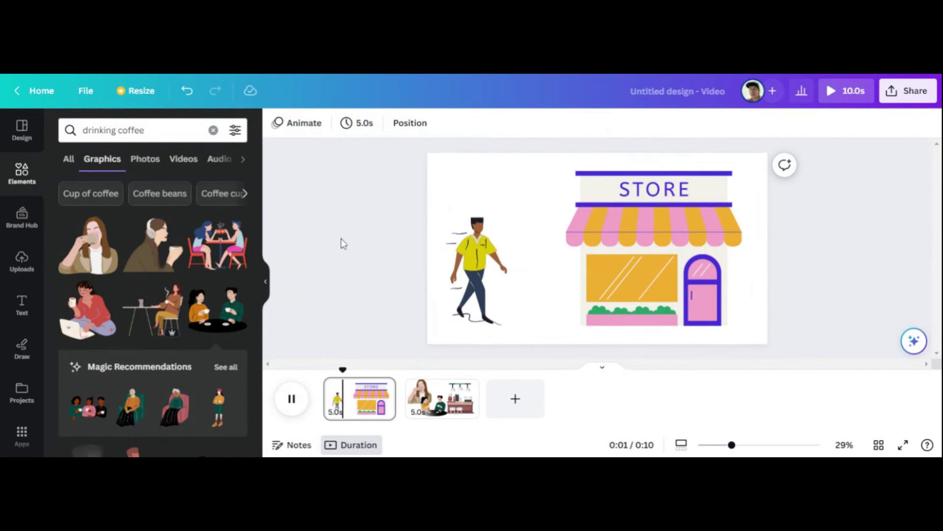